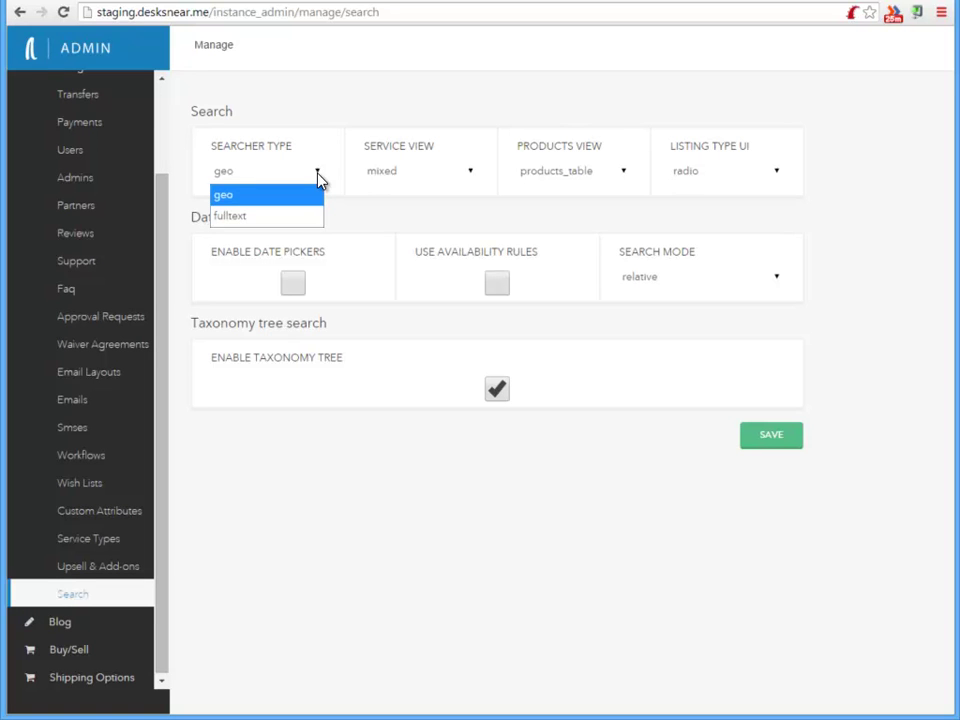
Step: Set the listing type UI to dropdown in the search settings and save the settings
click(318, 176)
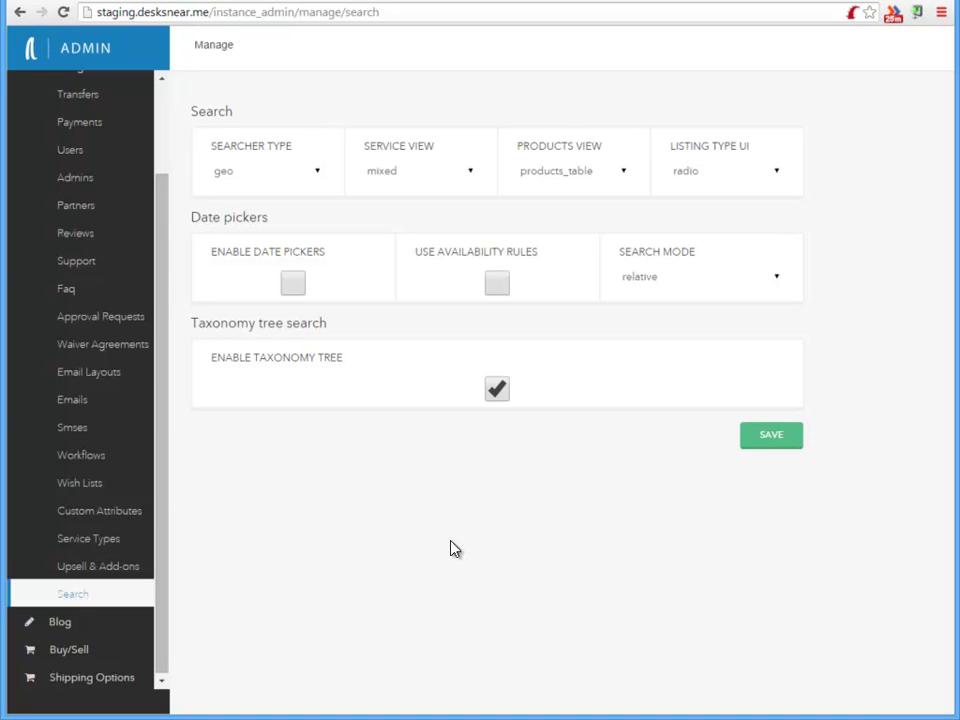
click(236, 1)
click(705, 182)
click(714, 196)
click(771, 437)
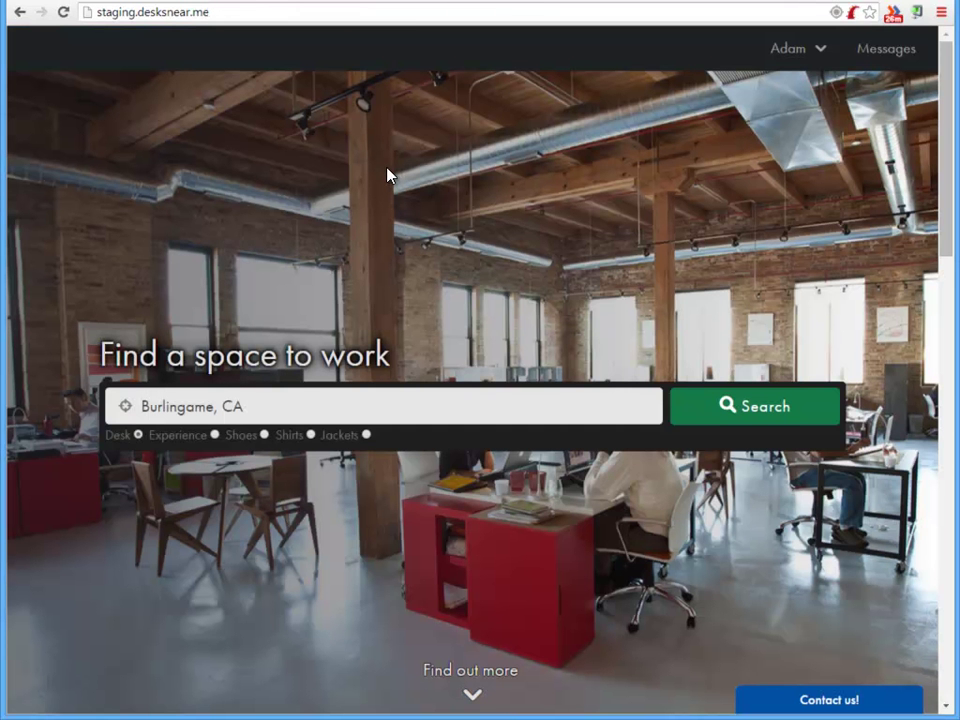
Step: Reload the marketplace home page, view the listing type choices in its search bar, and return to the admin search settings
key(F5)
click(628, 420)
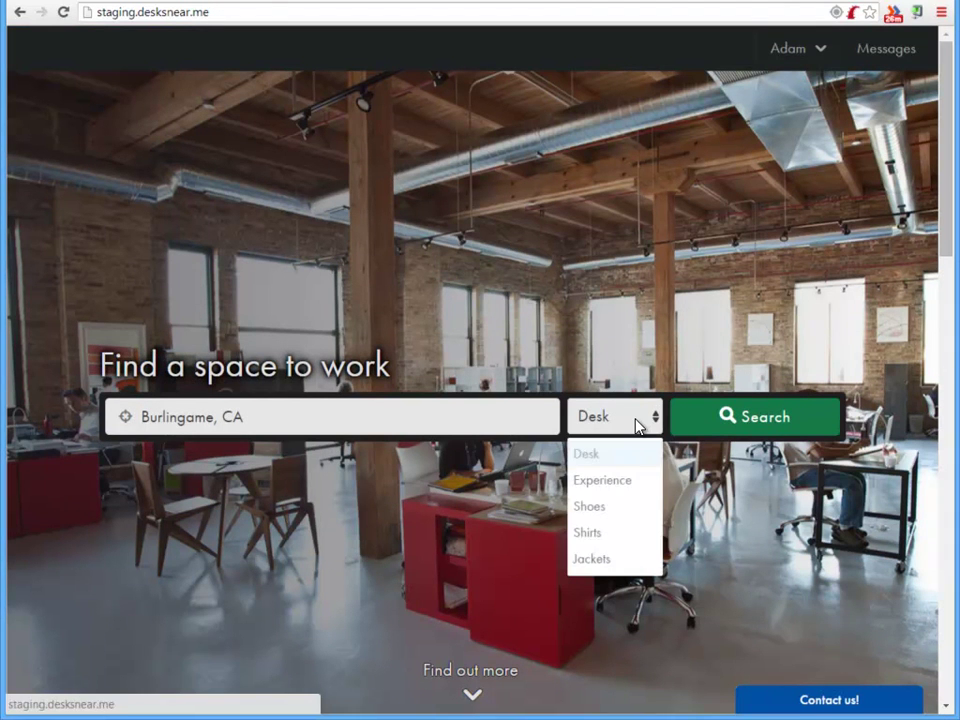
click(588, 330)
click(90, 3)
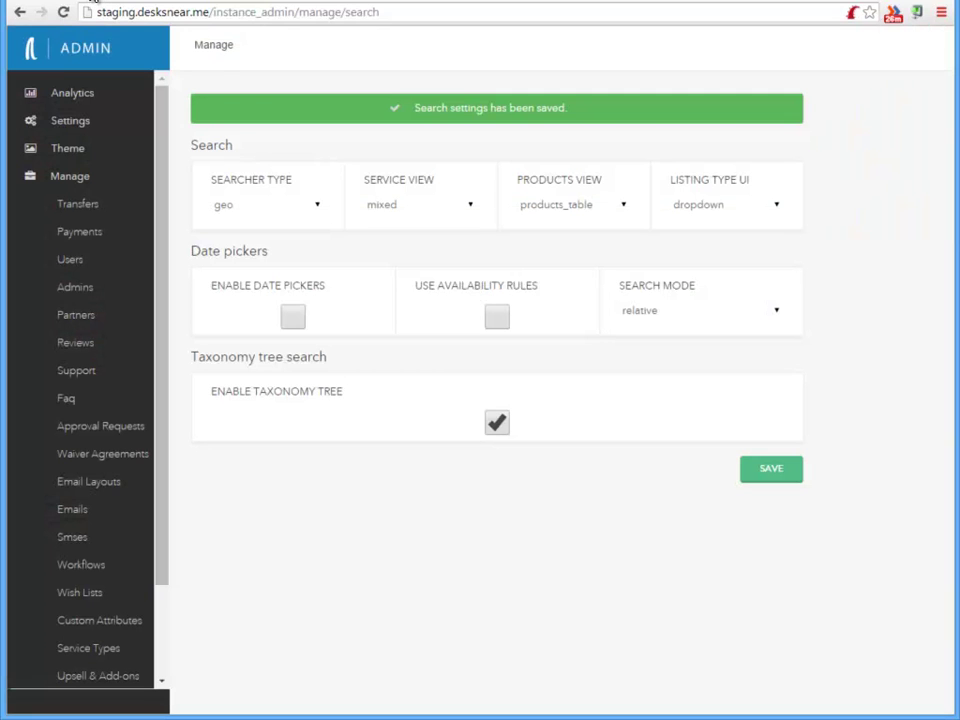
Step: Enable the date pickers without availability rules, use the relative search mode, and save the search settings
click(296, 322)
click(502, 322)
click(681, 318)
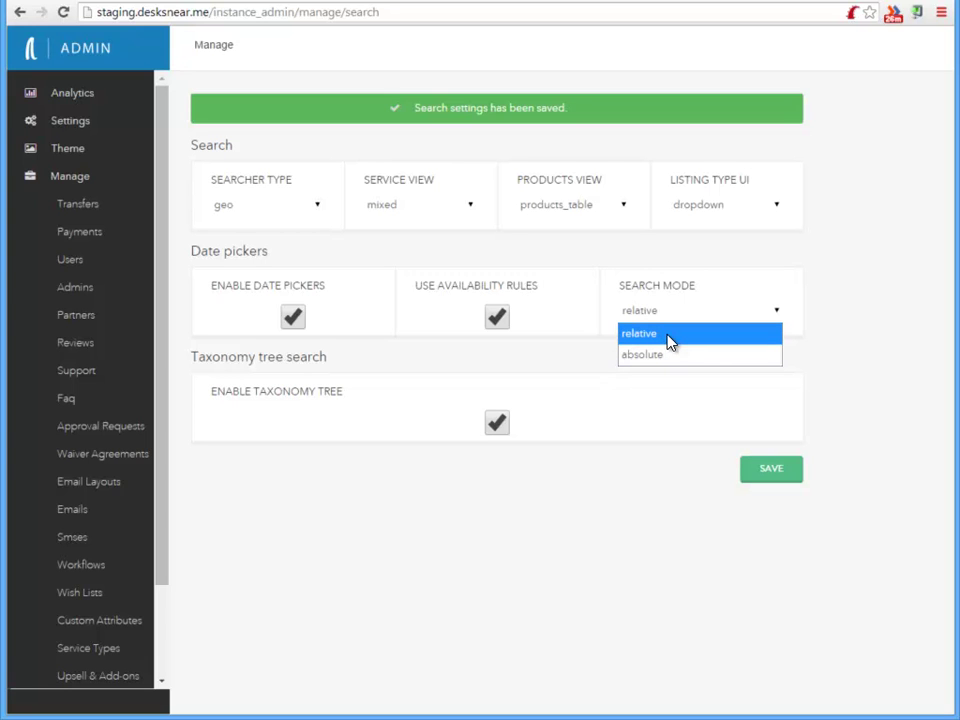
click(499, 322)
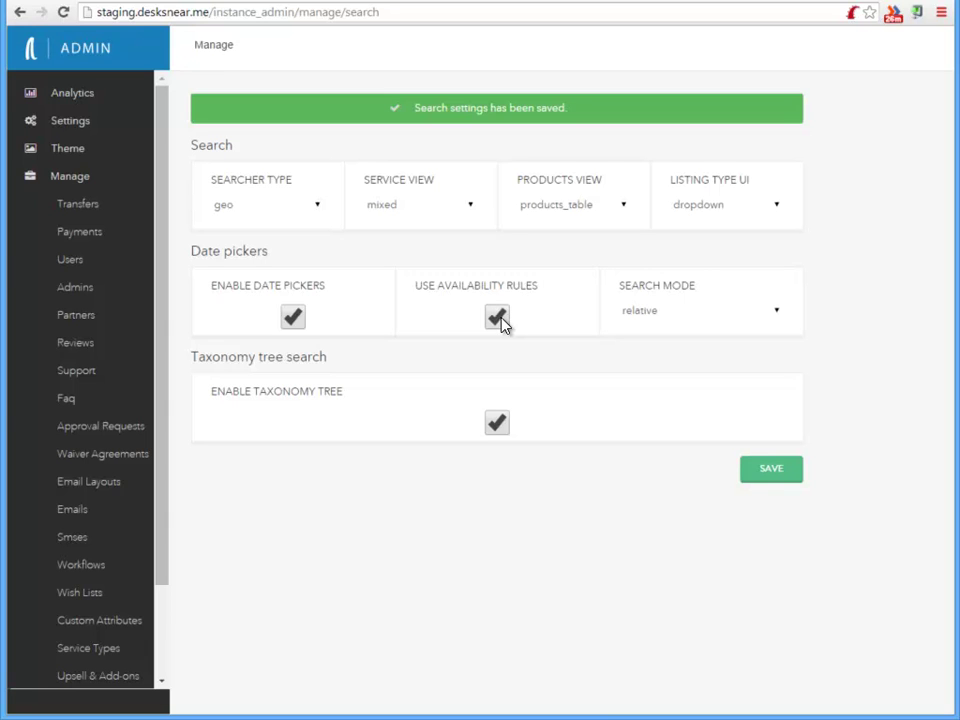
click(665, 320)
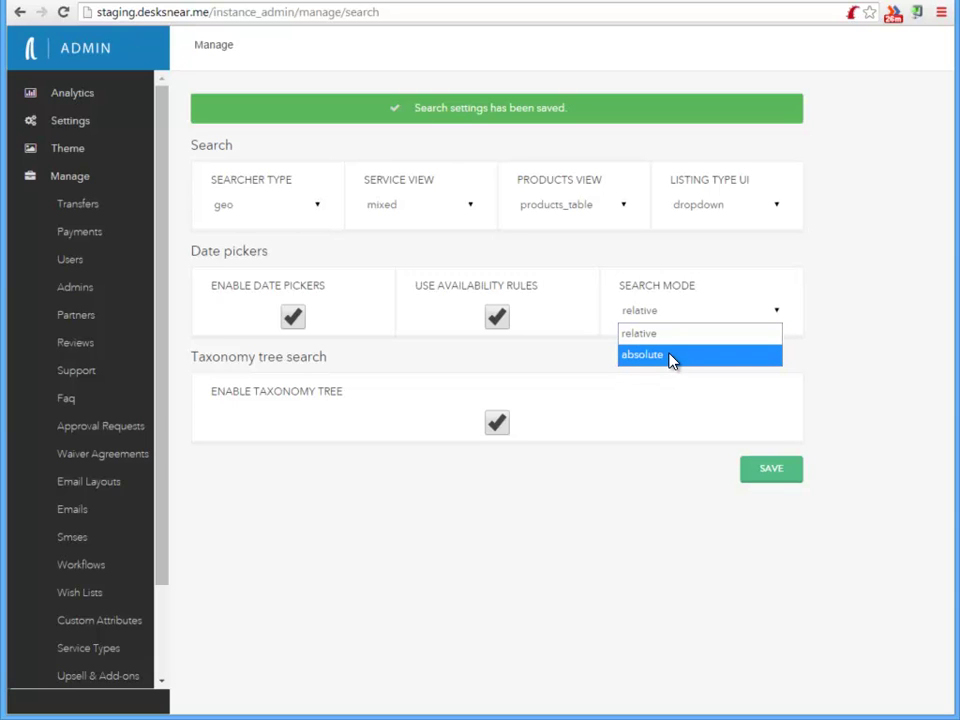
click(666, 336)
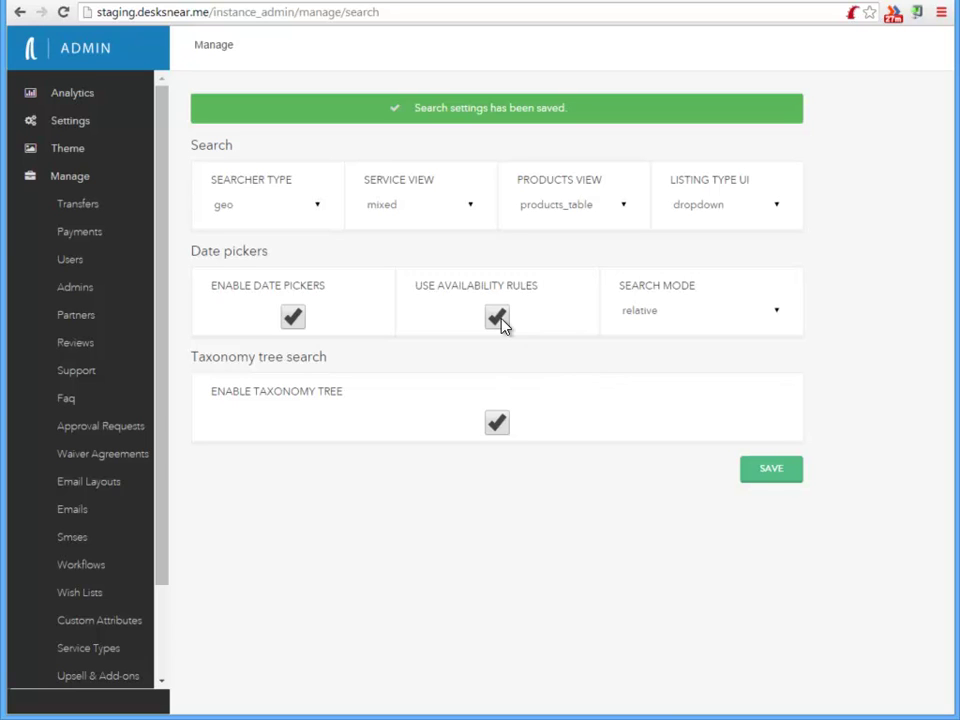
click(776, 474)
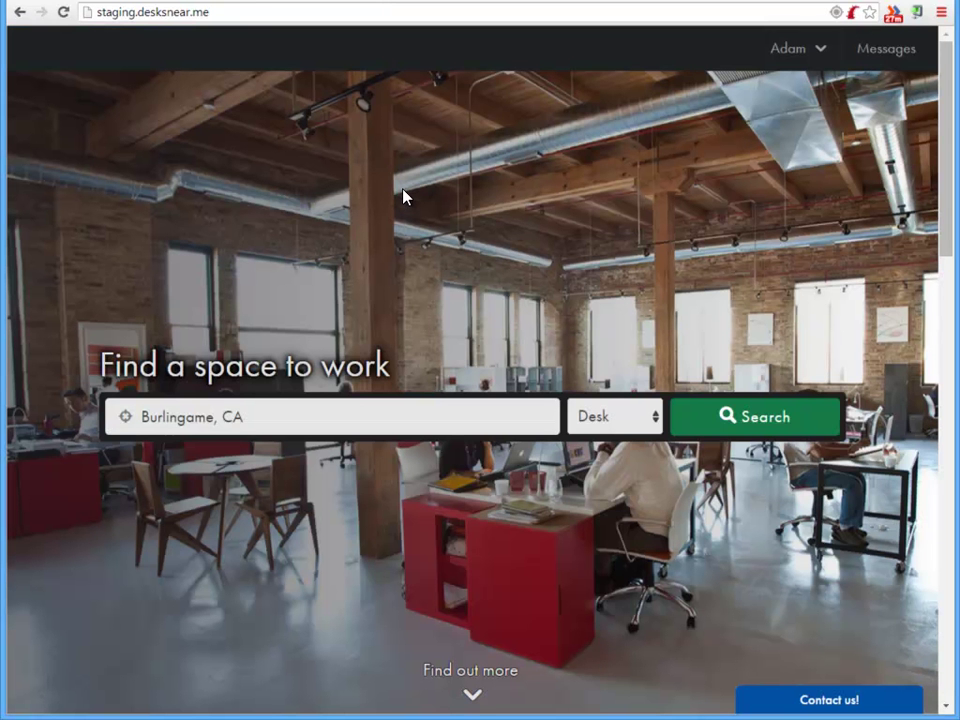
Step: Reload the marketplace home page and choose 03/23/2015 to 03/31/2015 as the search date range
key(F5)
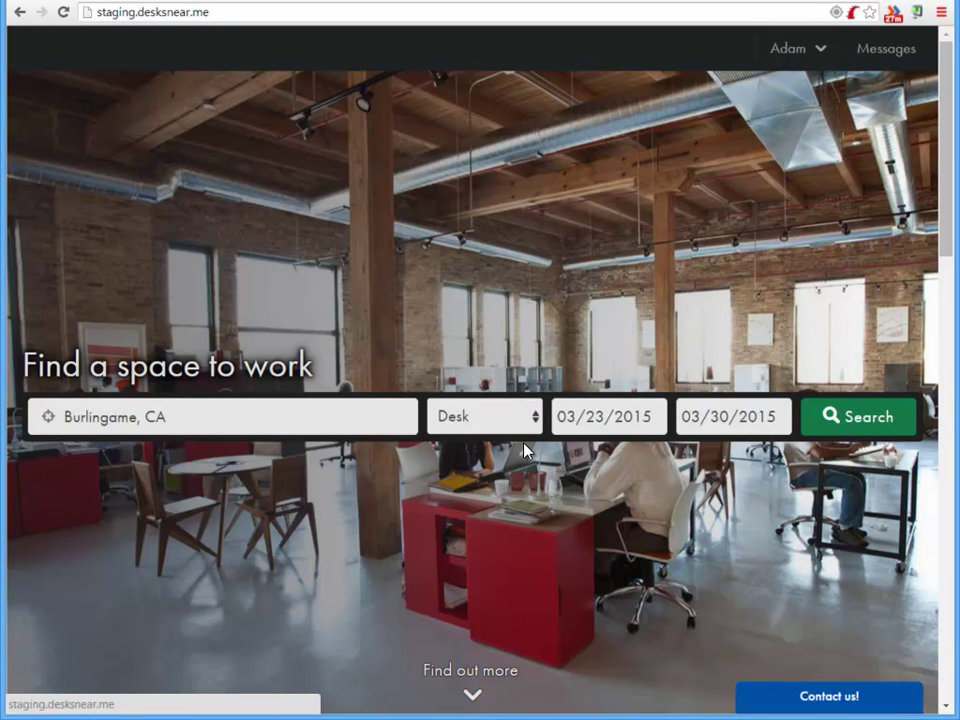
click(567, 425)
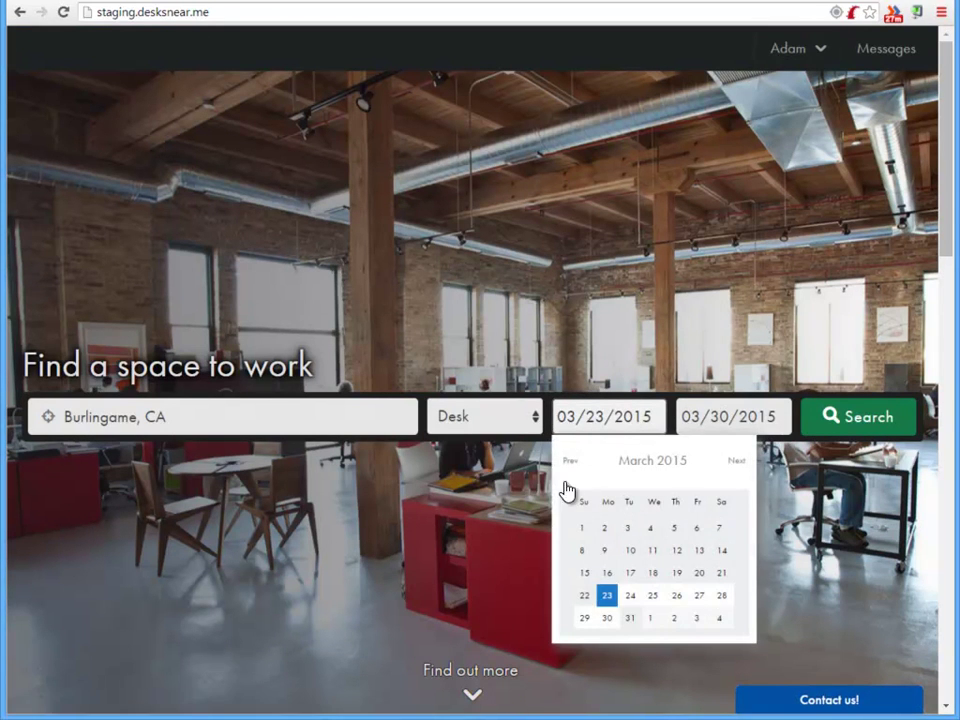
click(609, 602)
click(753, 433)
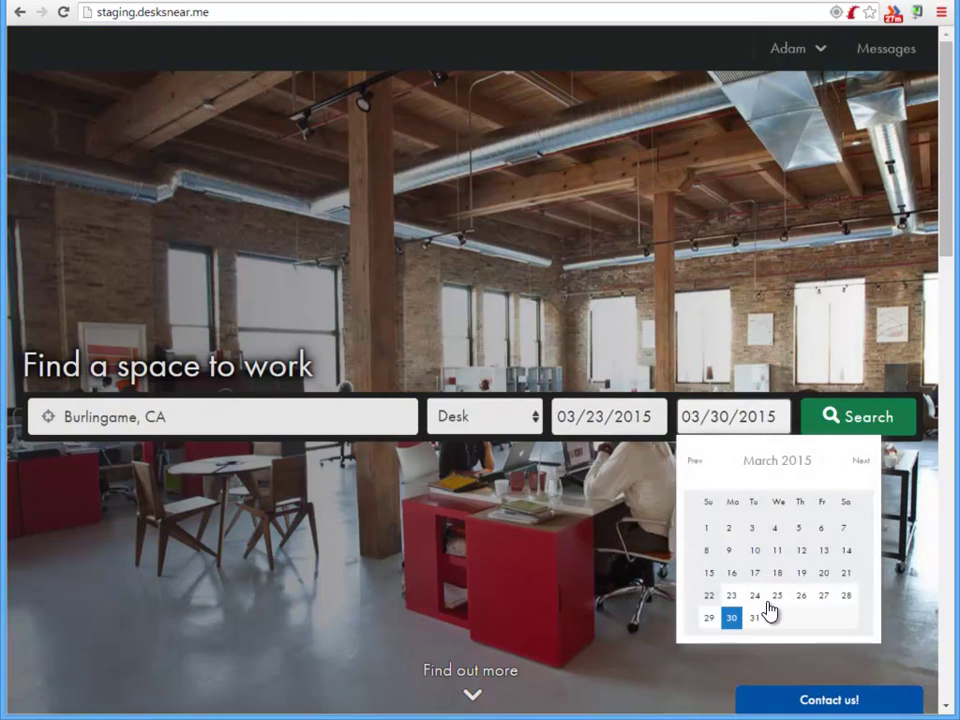
click(760, 619)
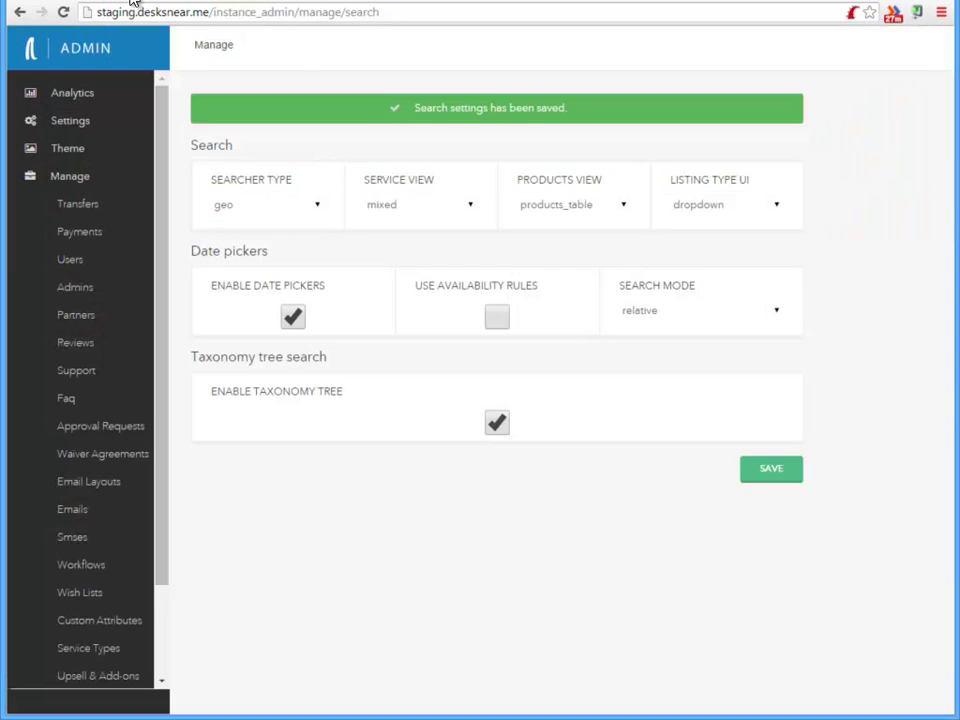
Step: Disable the date pickers in the admin search settings and save the settings
click(298, 320)
drag(195, 356, 258, 360)
click(411, 364)
click(779, 474)
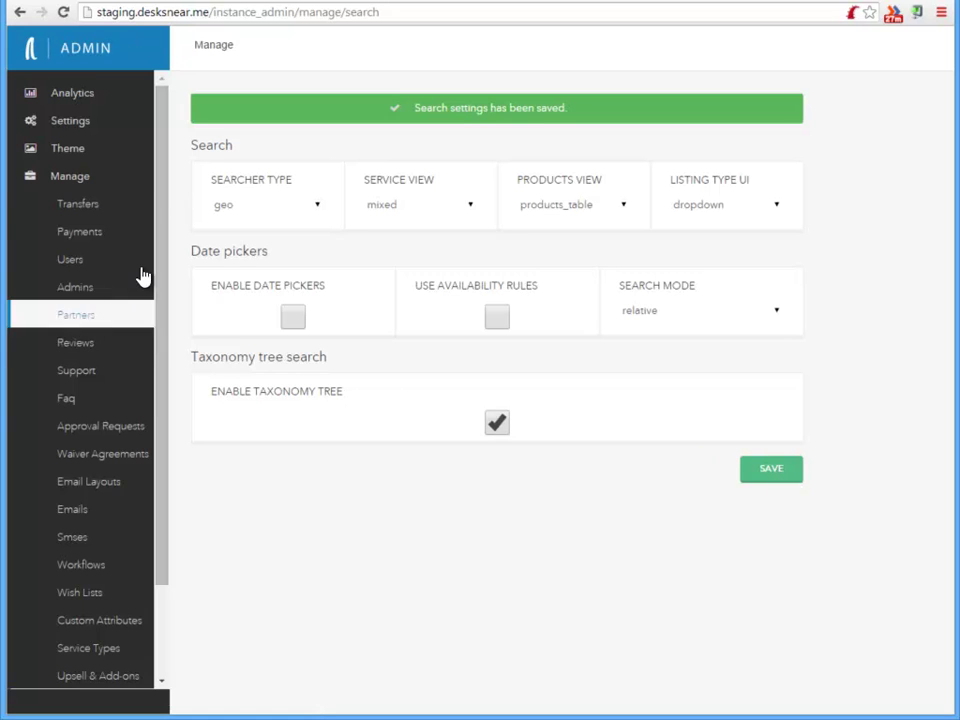
Step: Examine the children of the Color taxonomy in the Buy/Sell taxonomies, and return to the Manage search settings
click(72, 178)
click(75, 232)
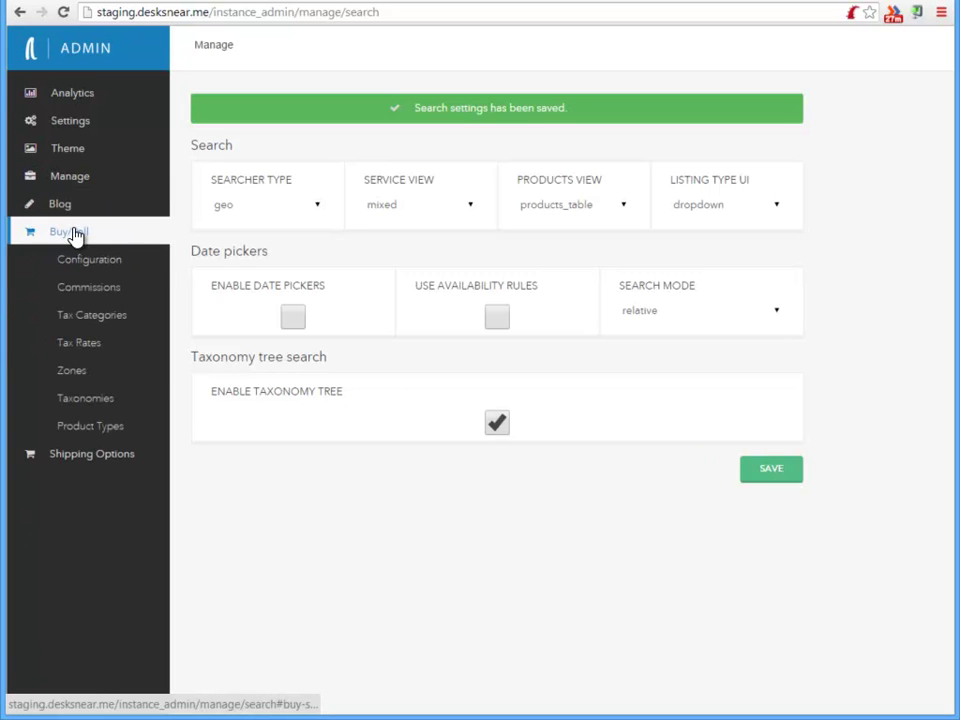
click(88, 405)
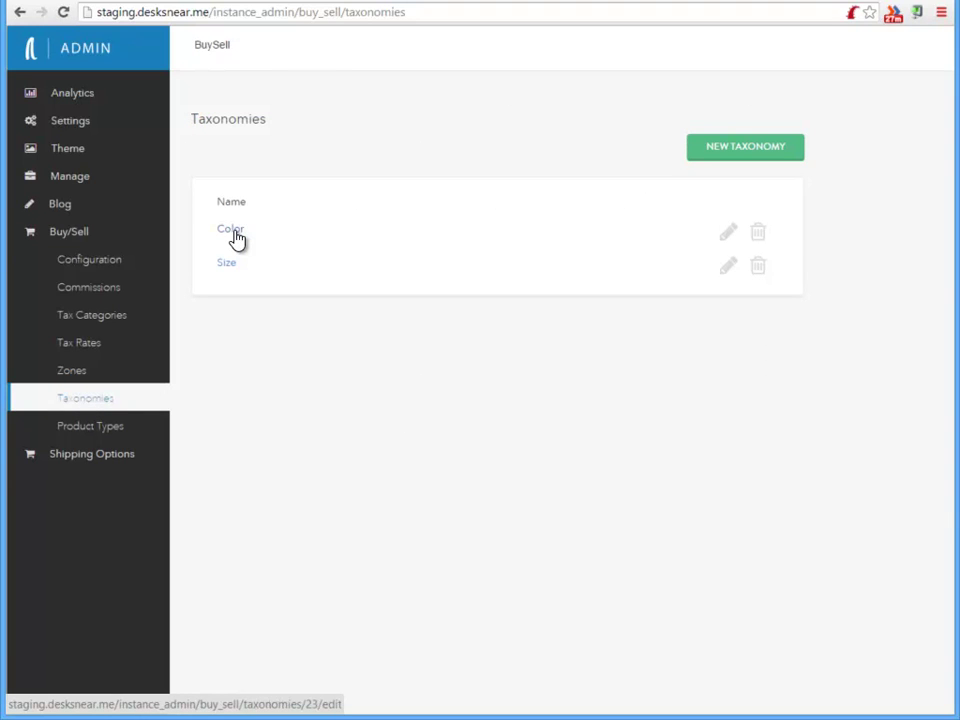
click(230, 236)
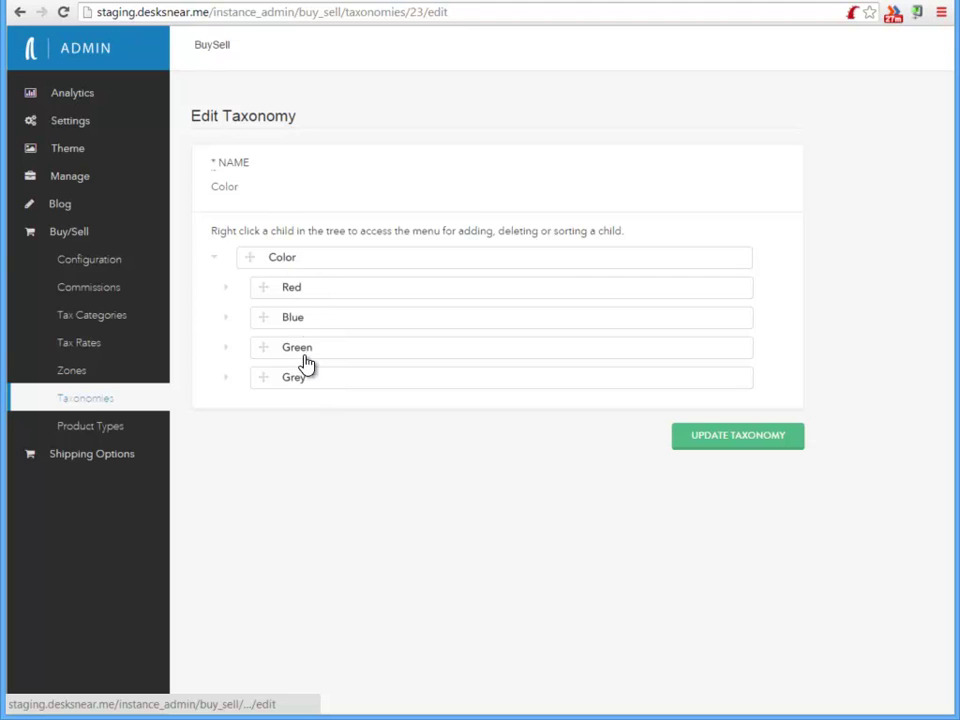
click(107, 399)
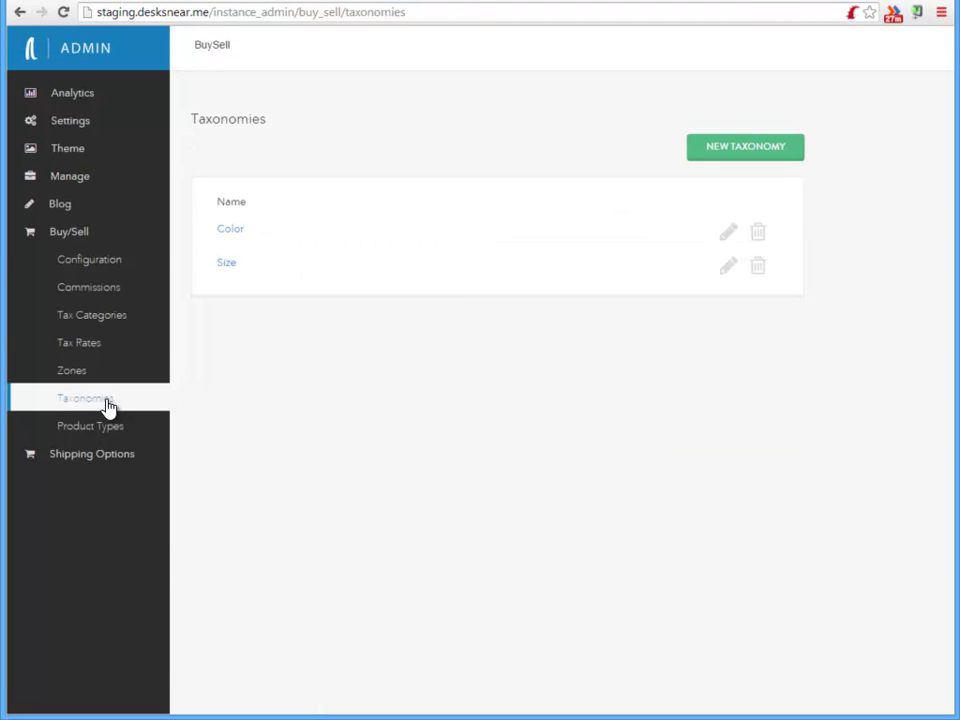
click(70, 180)
scroll(86, 338, down, 3)
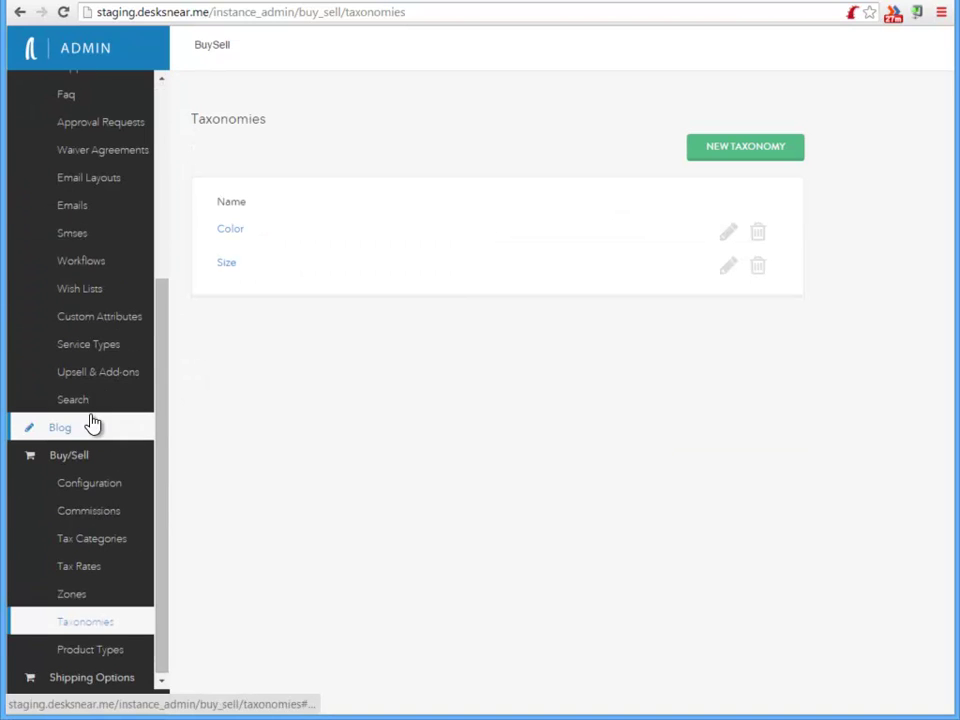
click(120, 399)
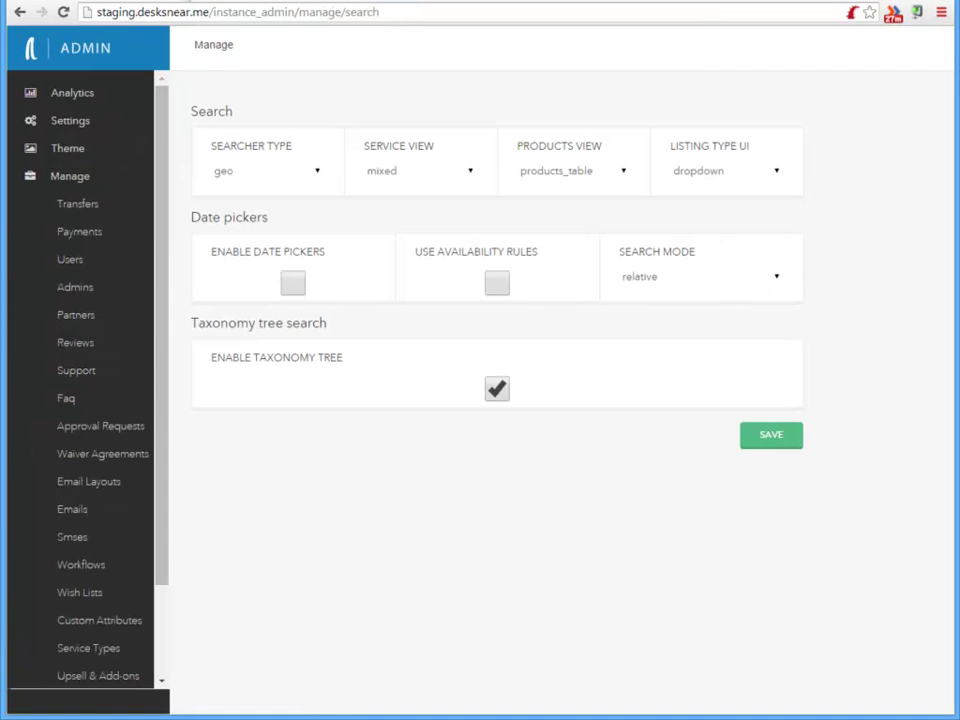
Step: Run a search for the Jackets listing type from the marketplace home page
click(218, 0)
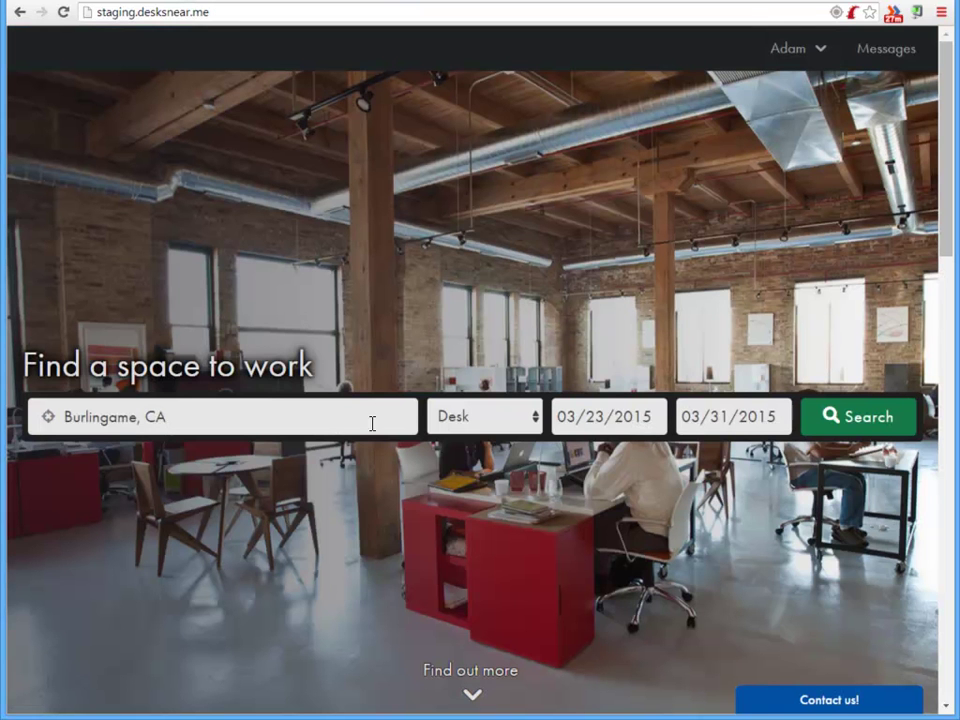
click(488, 428)
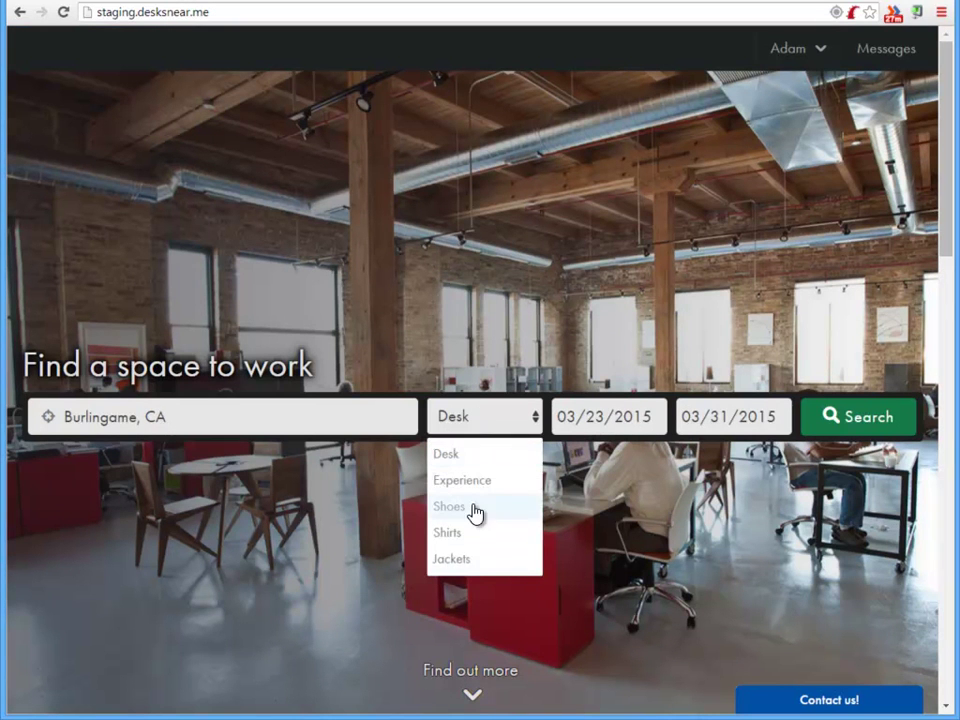
click(455, 559)
click(846, 433)
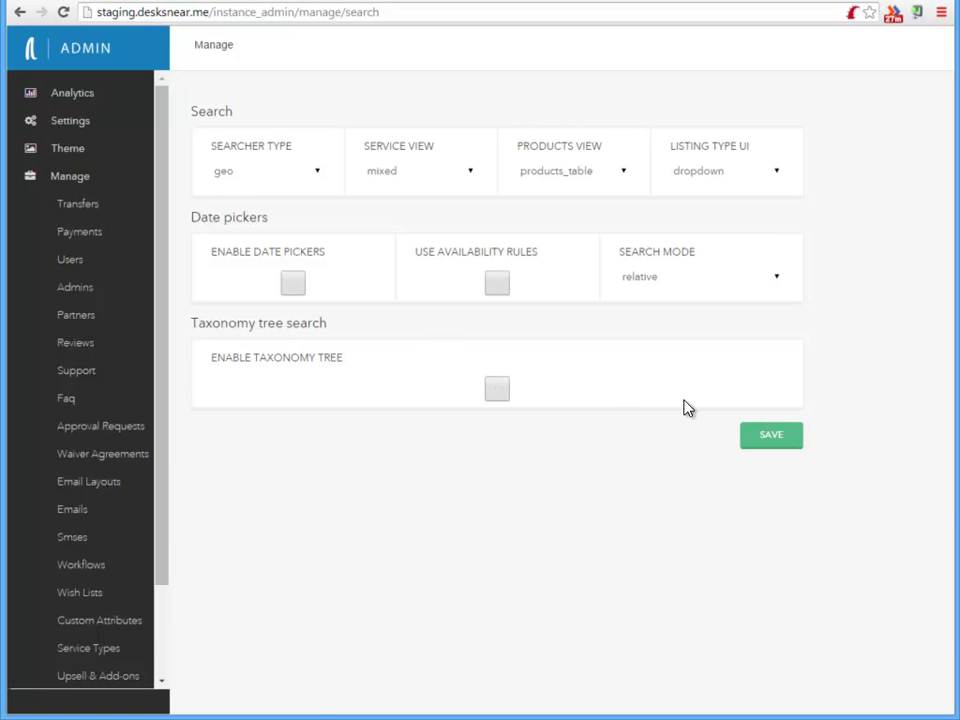
Step: Save the search settings with the taxonomy tree disabled and reload the jacket search results
click(776, 436)
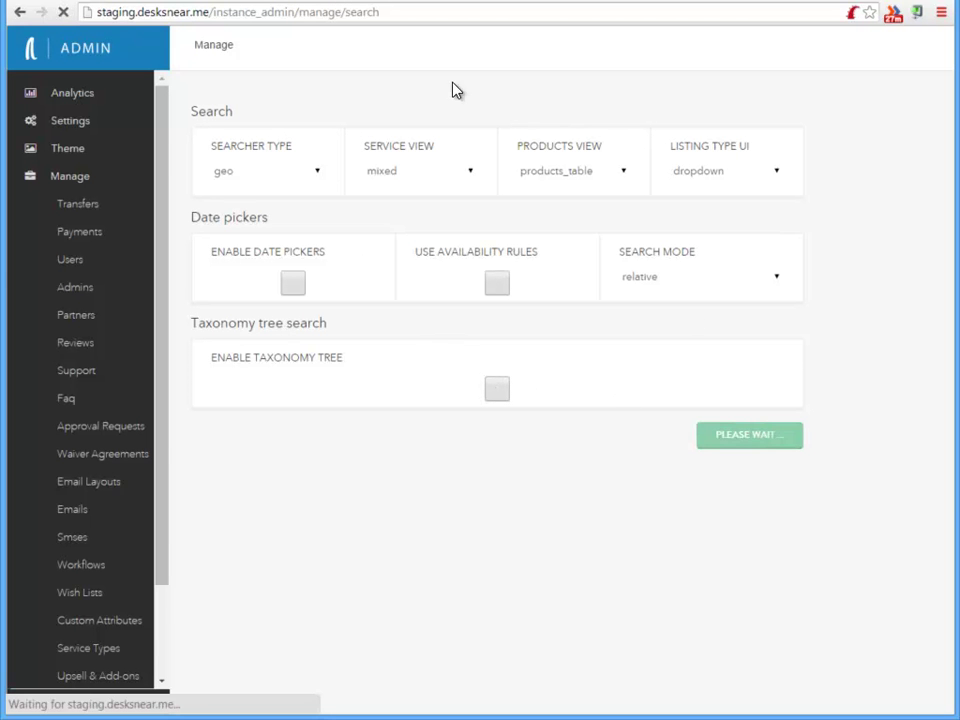
click(236, 5)
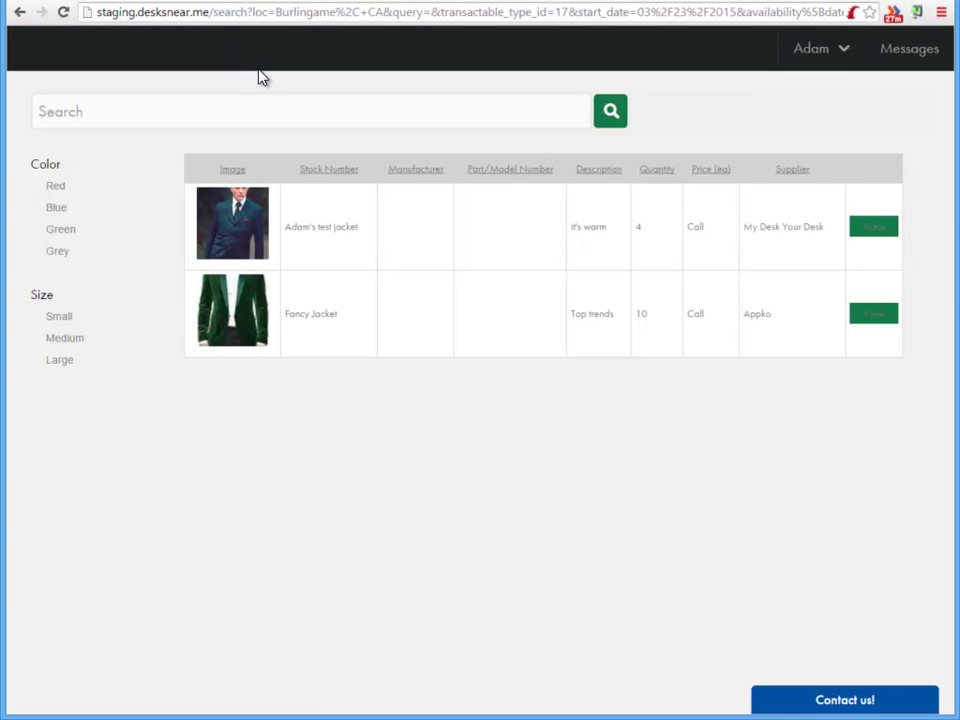
key(F5)
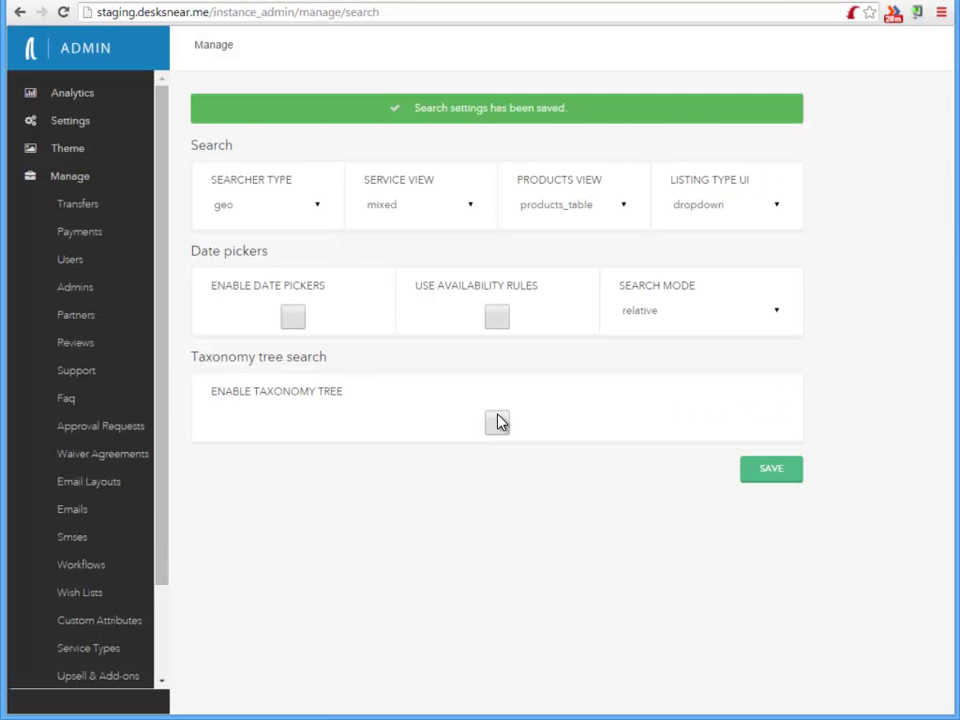
Step: Enable the taxonomy tree again, save the search settings, and filter the reloaded jacket results by the color Green
click(497, 422)
click(772, 472)
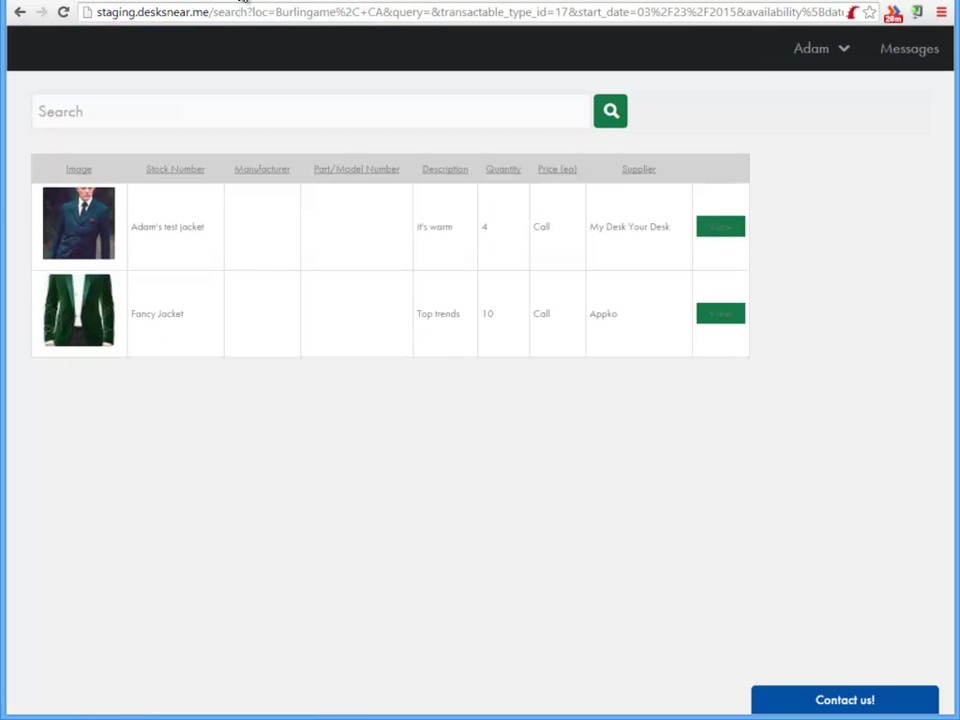
key(F5)
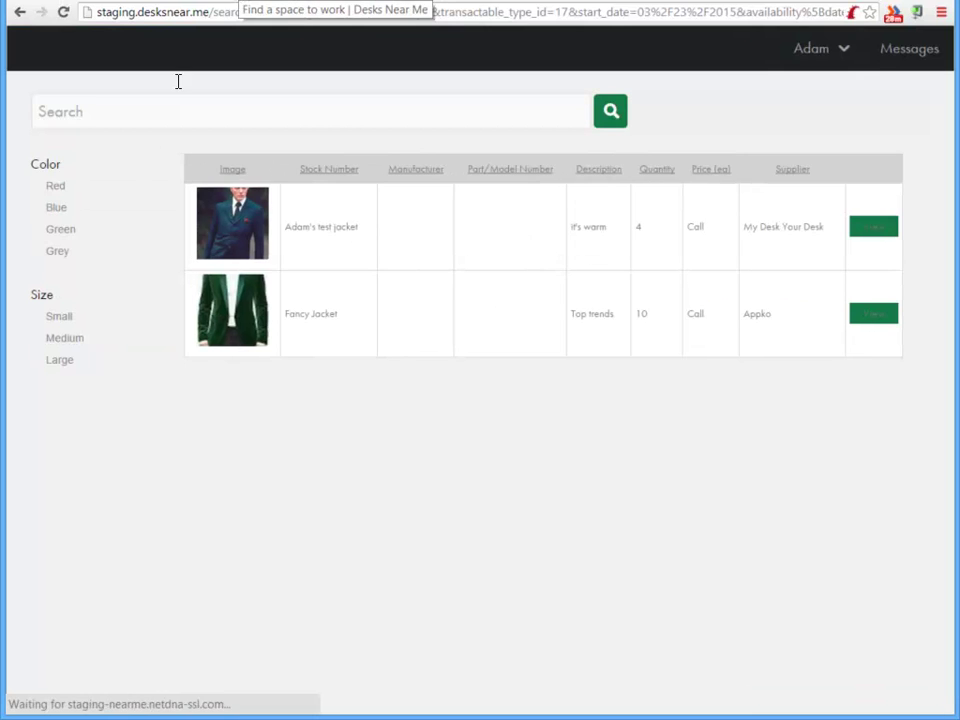
click(61, 233)
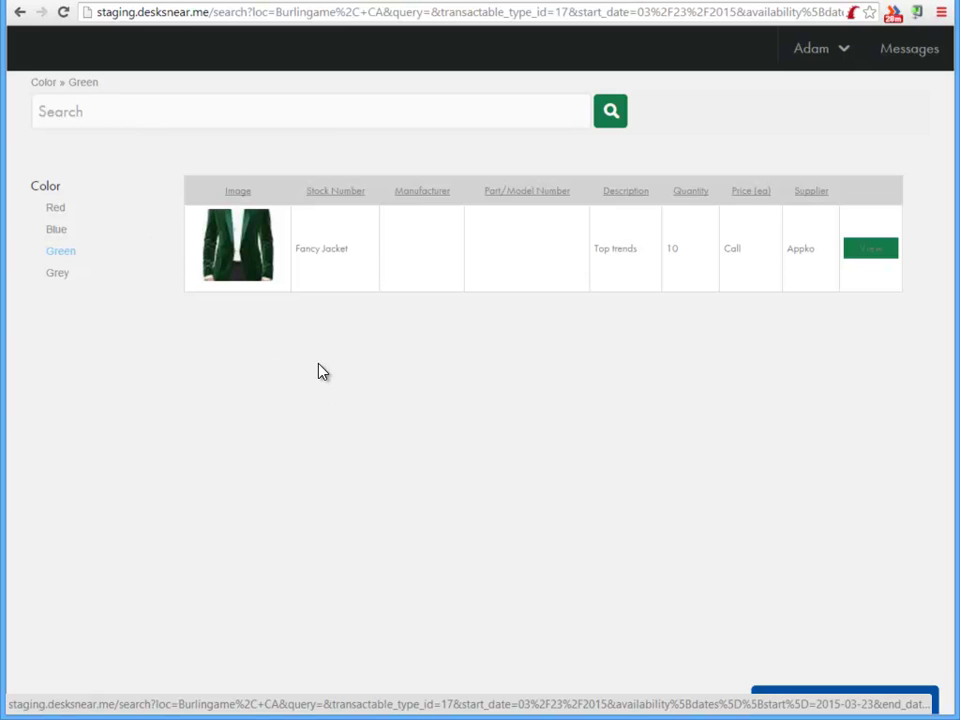
Step: Set the products view to products in the admin search settings and save the settings
click(101, 2)
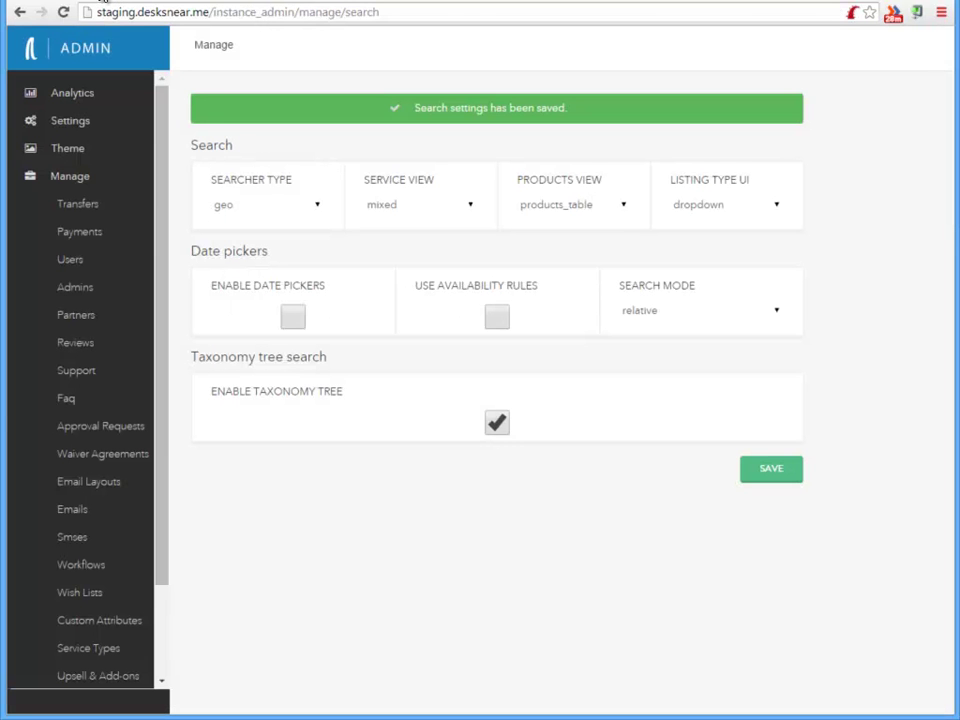
click(619, 212)
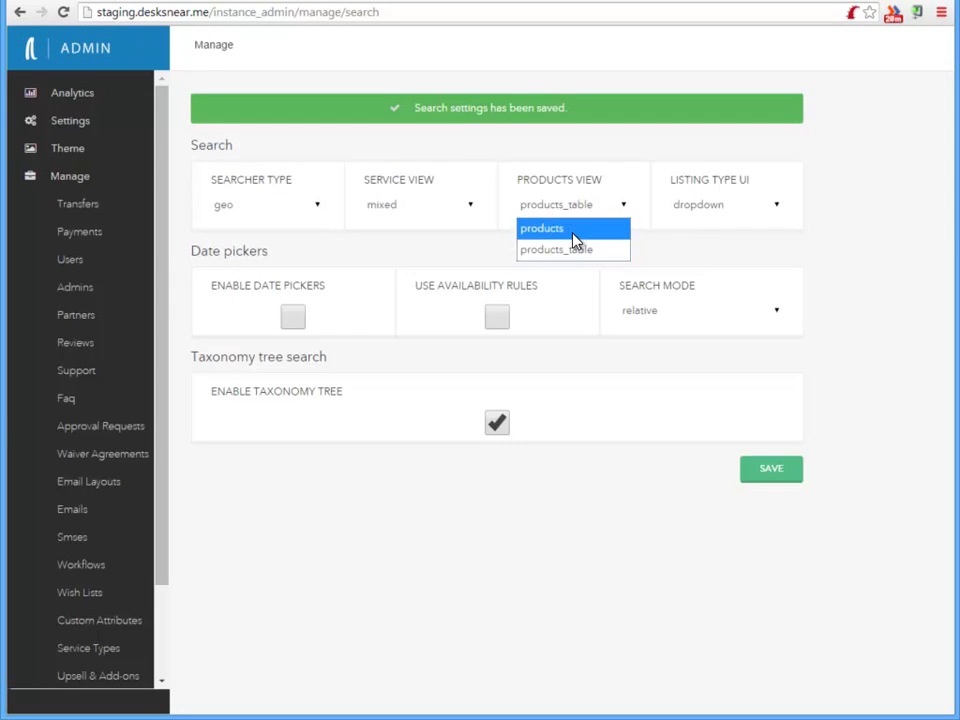
click(574, 228)
click(568, 206)
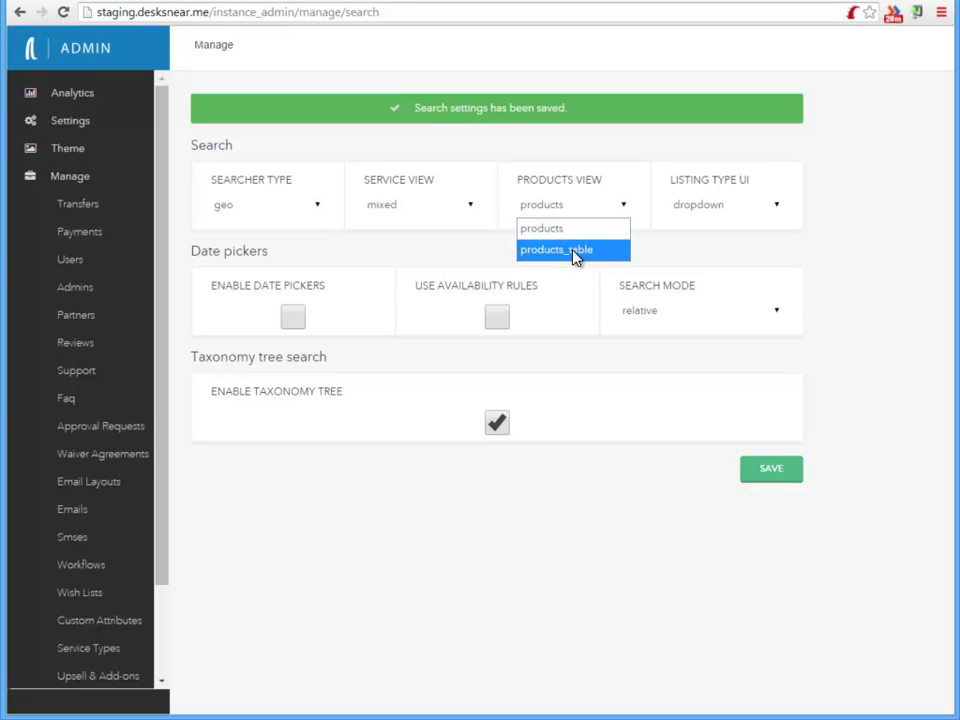
click(569, 230)
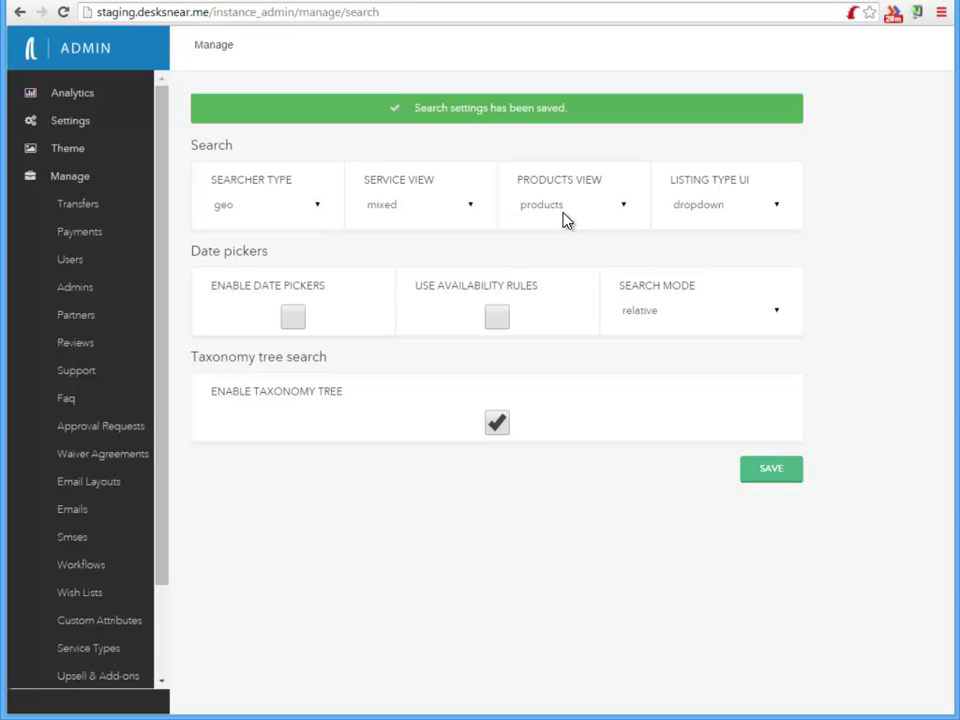
click(781, 476)
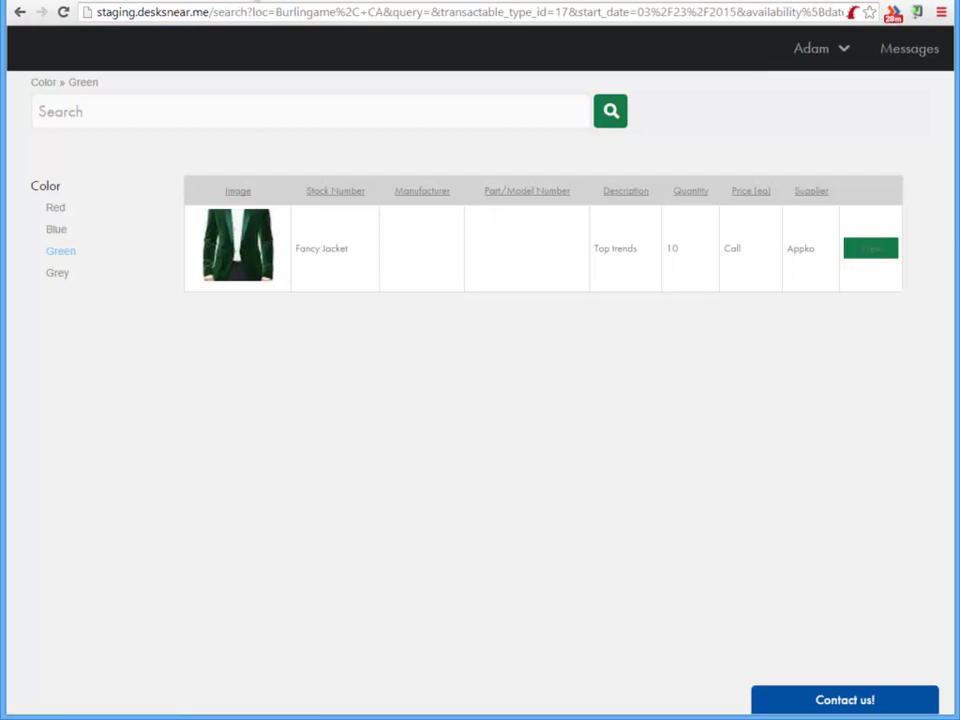
Step: Reload the Green jacket results to view the products layout, and recheck the products view options in the search settings
key(F5)
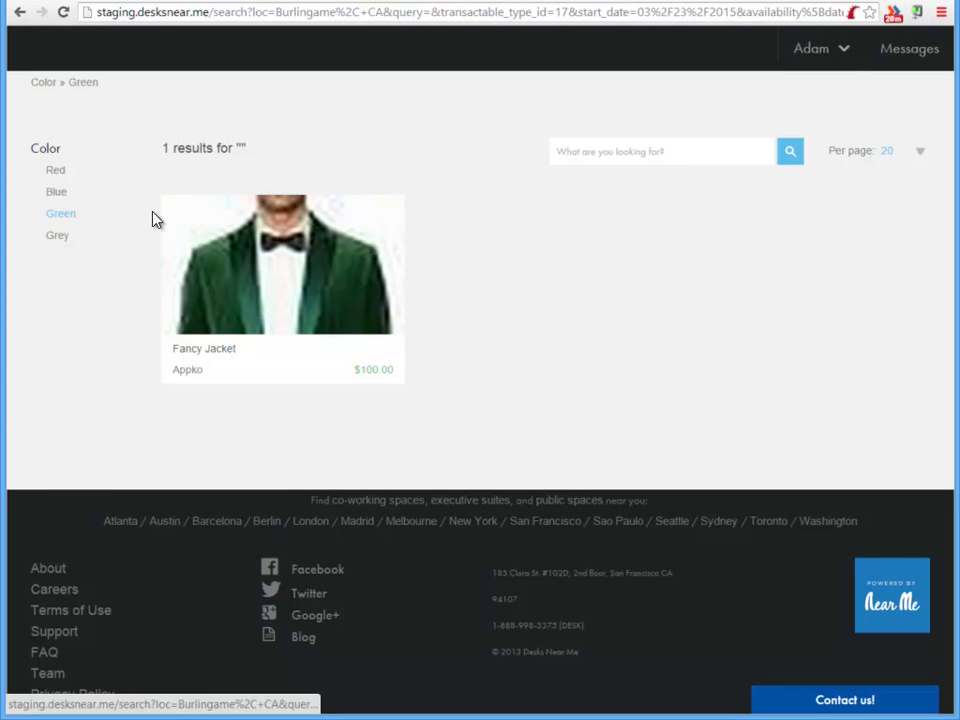
click(54, 88)
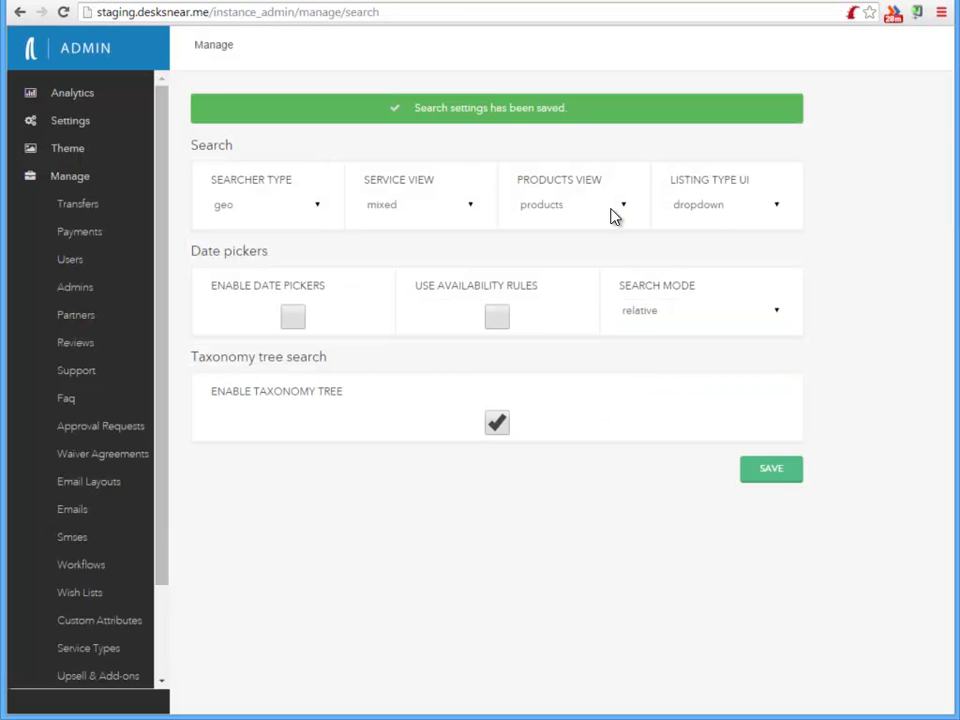
click(592, 210)
click(590, 215)
scroll(150, 450, down, 3)
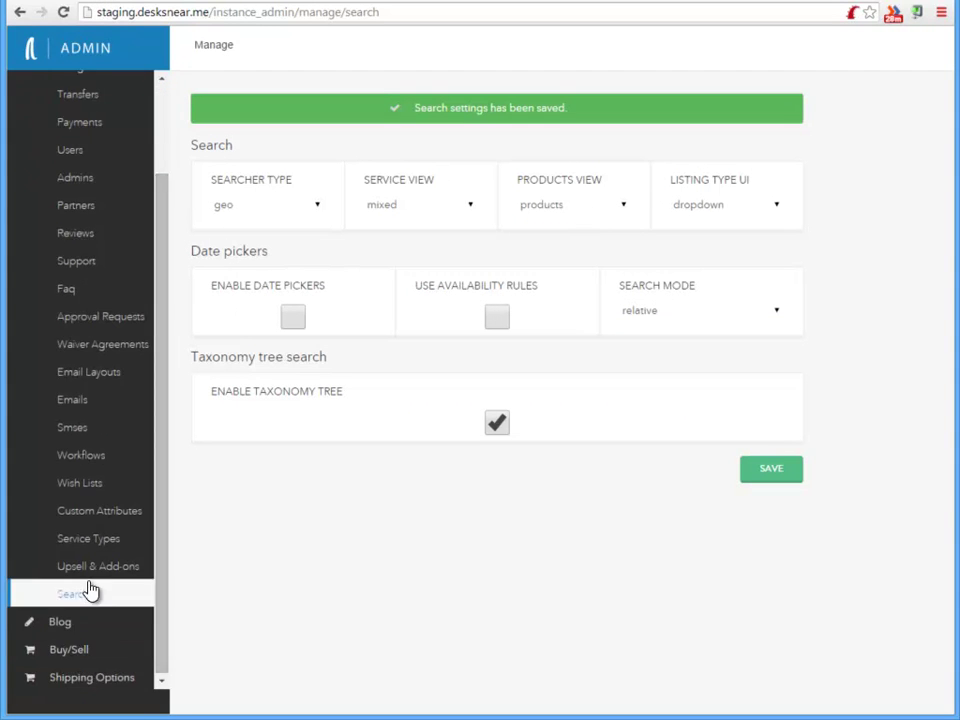